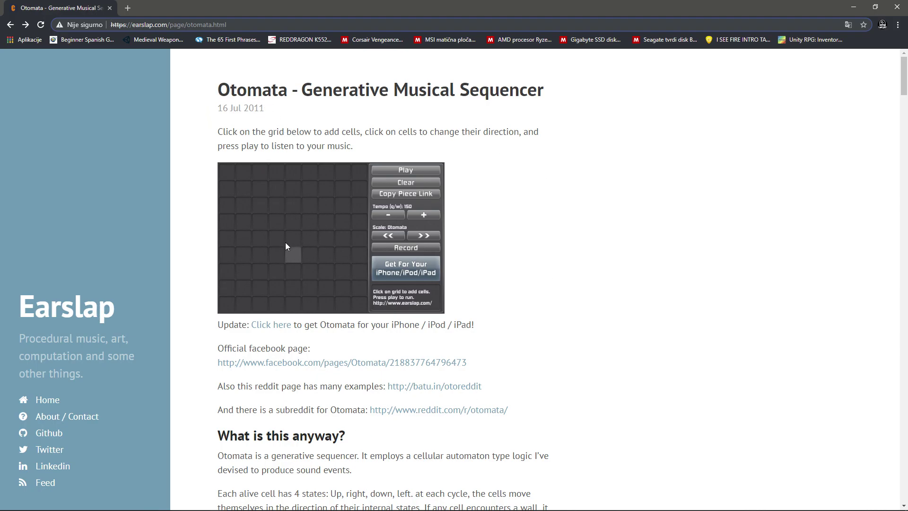
Set Flash to Dopusti in earslap.com's site settings, then return to the Otomata page.
{"action": "left_click", "coordinate": [95, 25]}
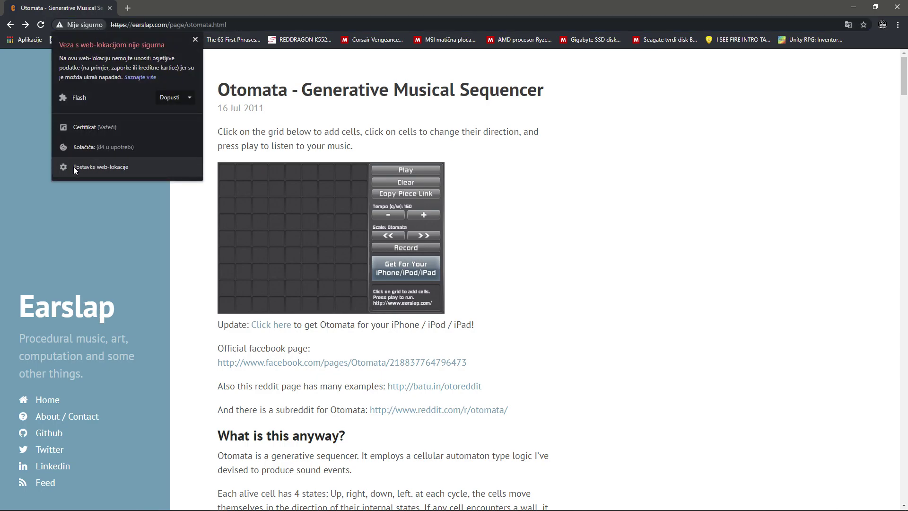
{"action": "left_click", "coordinate": [98, 168]}
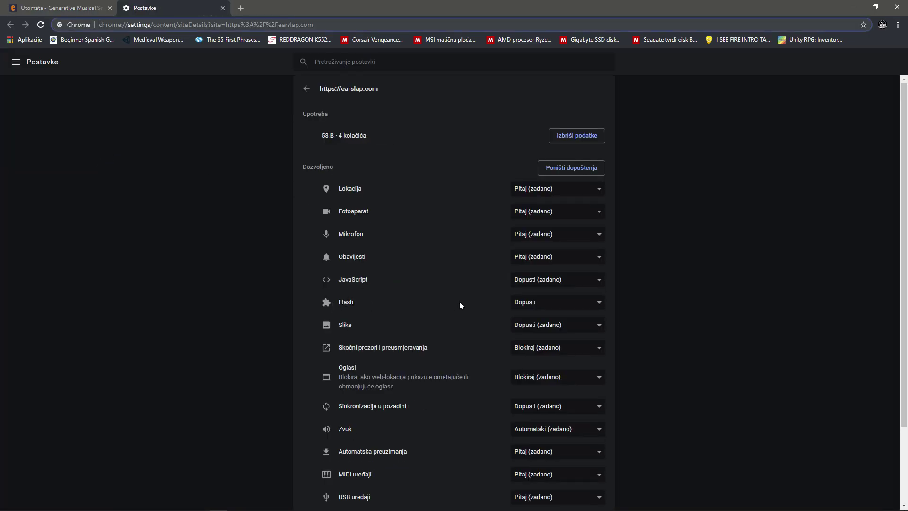
{"action": "left_click", "coordinate": [518, 304]}
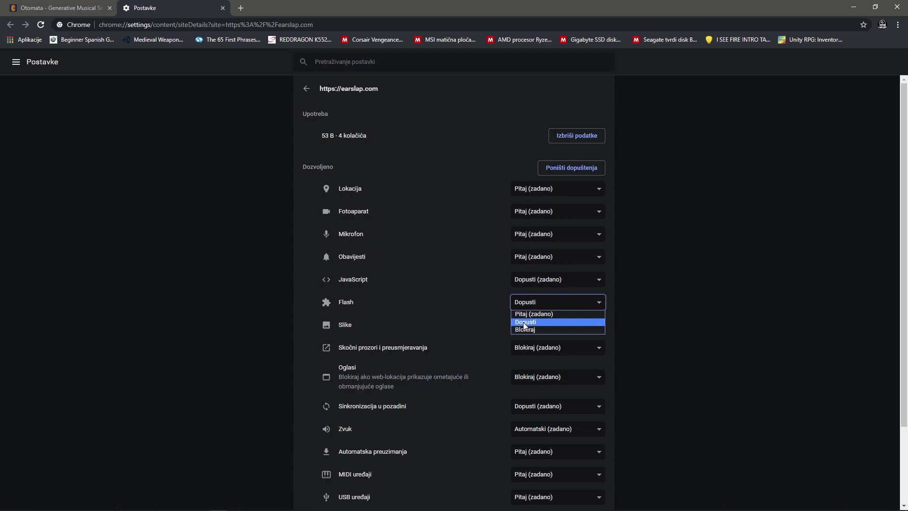
{"action": "left_click", "coordinate": [524, 324]}
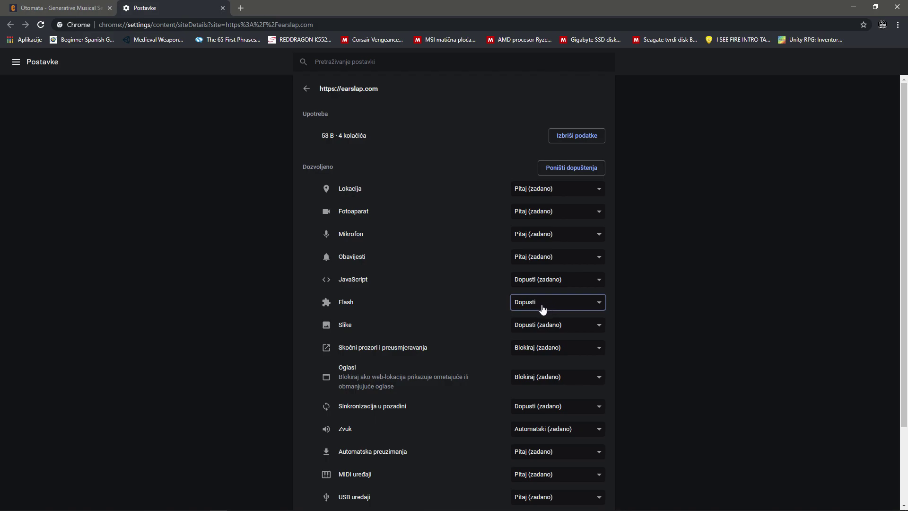
{"action": "left_click", "coordinate": [222, 8]}
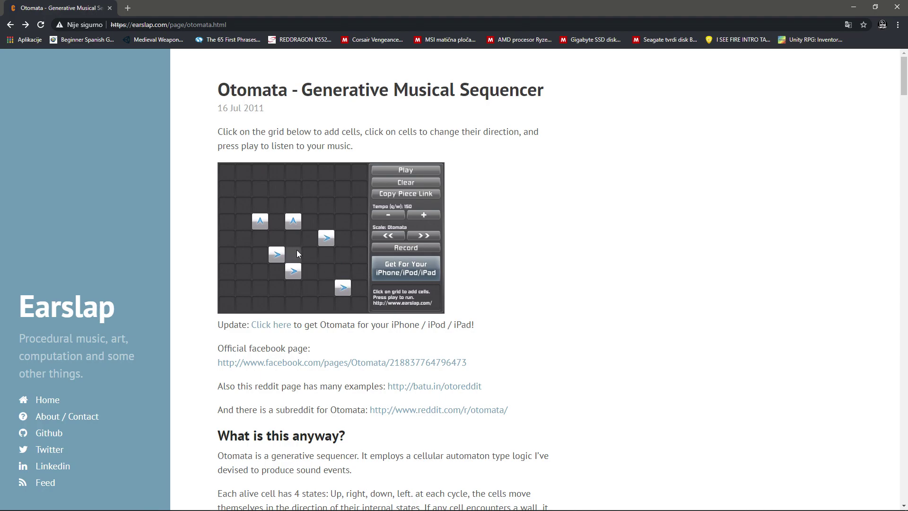
Test-play a pattern, clear the grid, place a new three-cell pattern and start recording.
{"action": "double_click", "coordinate": [342, 286]}
{"action": "left_click", "coordinate": [421, 174]}
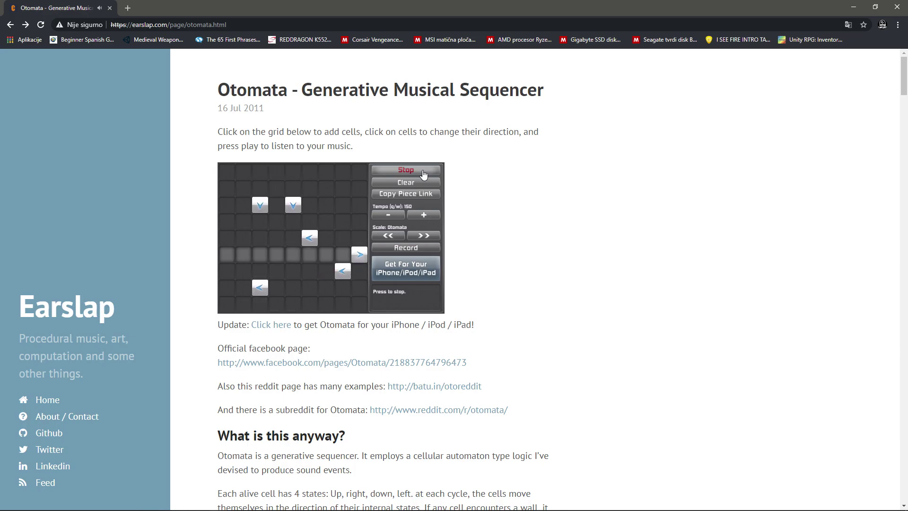
{"action": "left_click", "coordinate": [423, 175]}
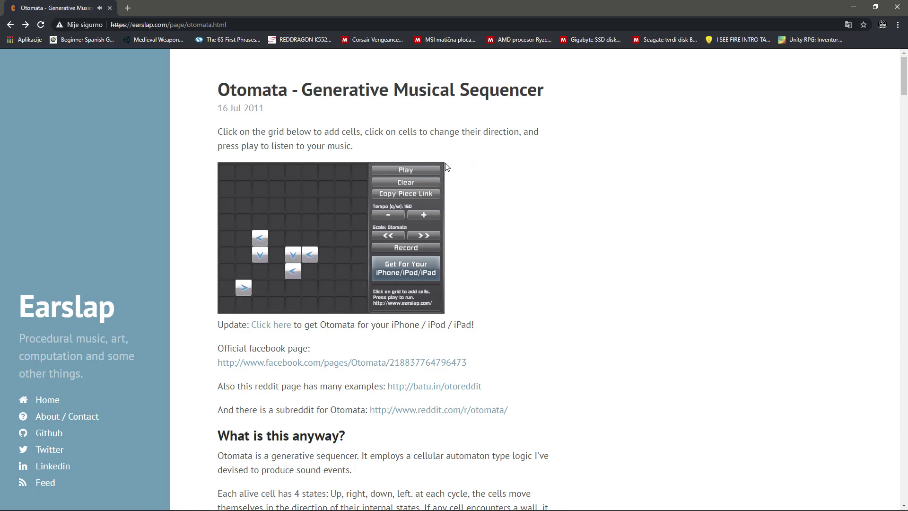
{"action": "left_click", "coordinate": [406, 182]}
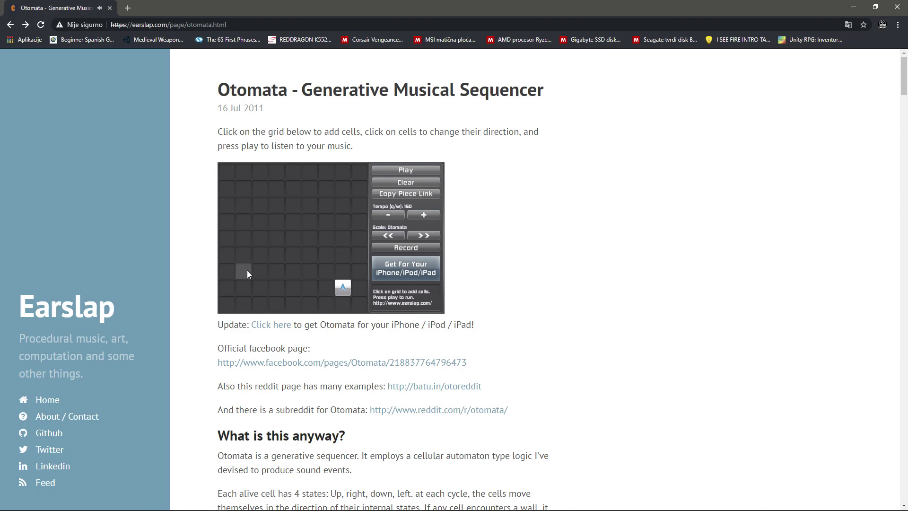
{"action": "left_click", "coordinate": [346, 205]}
{"action": "left_click", "coordinate": [408, 248]}
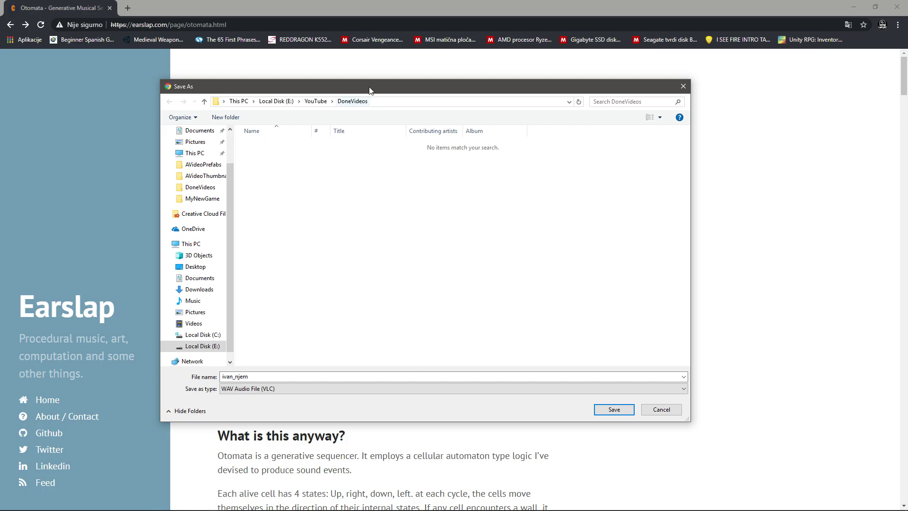
Dismiss the first save prompt, then finish recording and save it as soundtrack_01 (WAV).
{"action": "key", "text": "Return"}
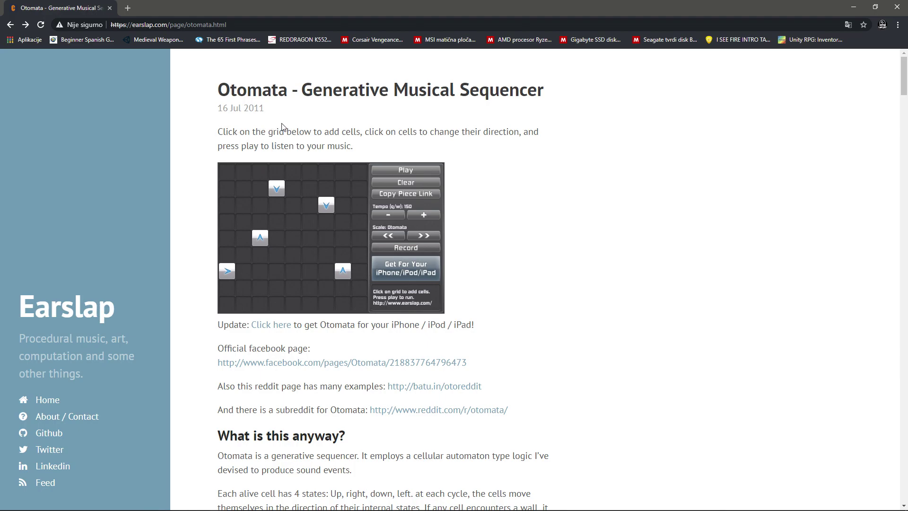
{"action": "left_click", "coordinate": [381, 159]}
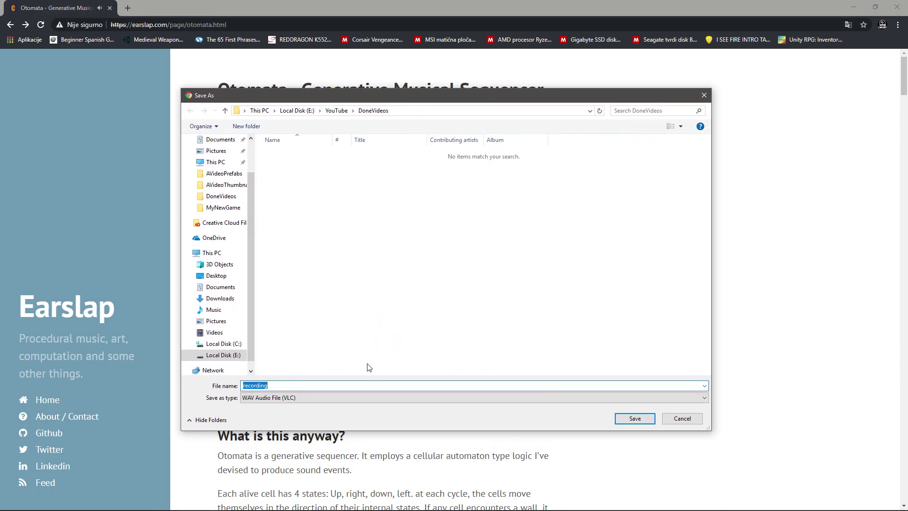
{"action": "type", "text": "soundtrack_01"}
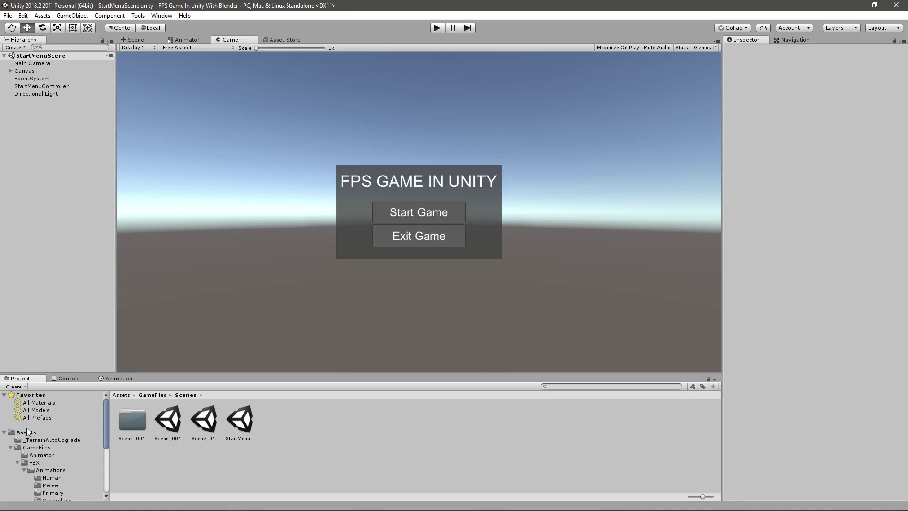
Create a Music folder in Assets for soundtrack_01.wav, then select the start menu's Main Camera.
{"action": "left_click", "coordinate": [376, 461]}
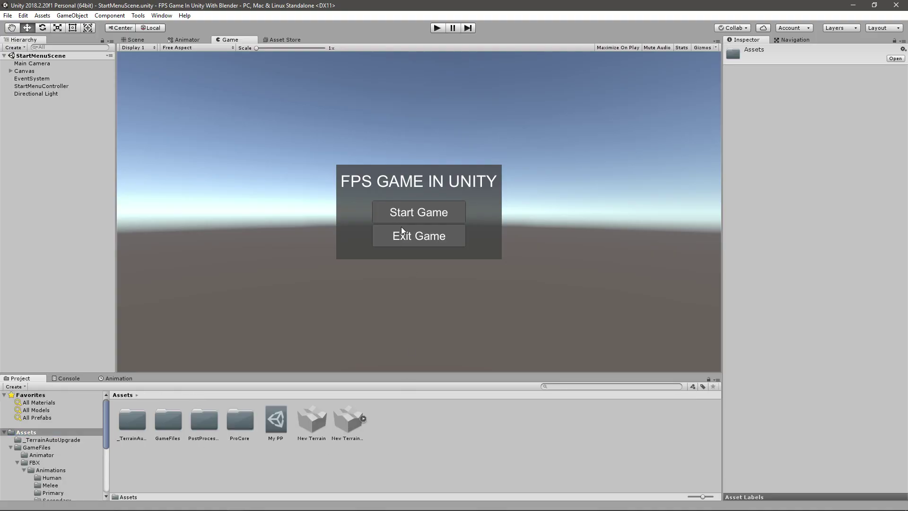
{"action": "right_click", "coordinate": [400, 406]}
{"action": "mouse_move", "coordinate": [425, 186]}
{"action": "left_click", "coordinate": [555, 165]}
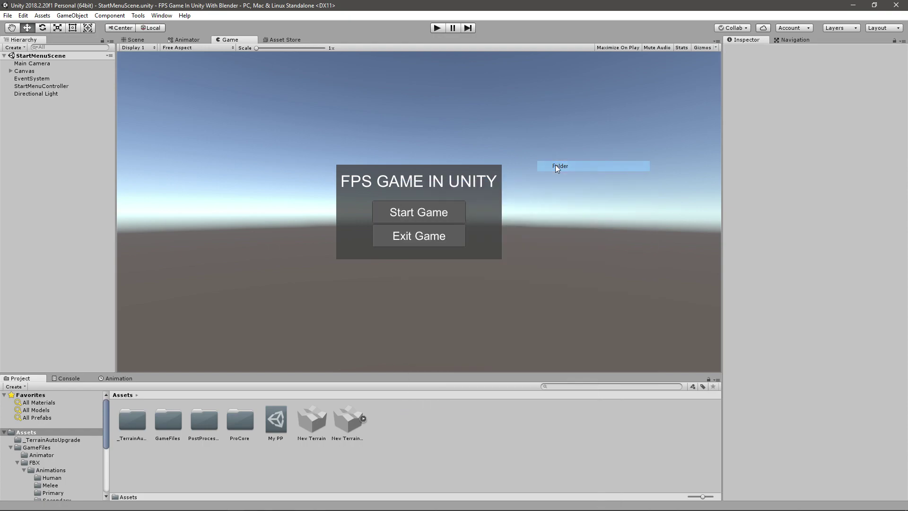
{"action": "type", "text": "Music"}
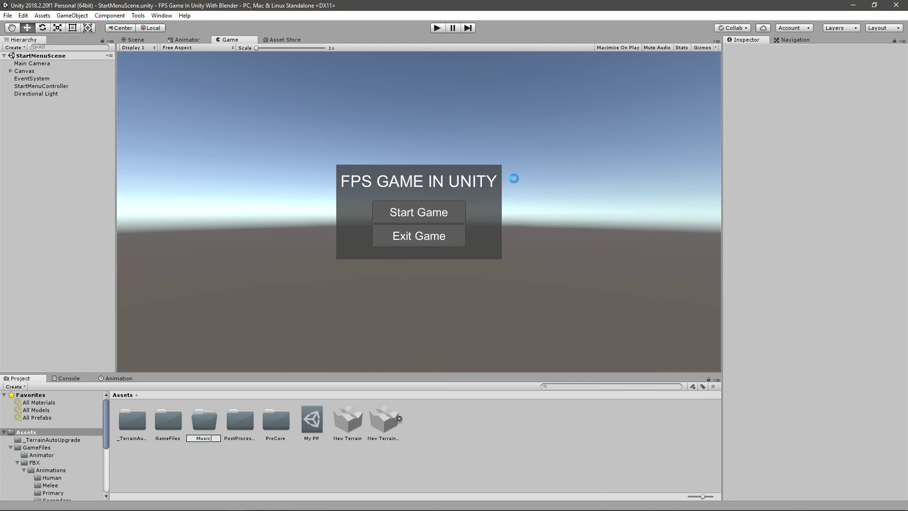
{"action": "key", "text": "Return"}
{"action": "double_click", "coordinate": [206, 420]}
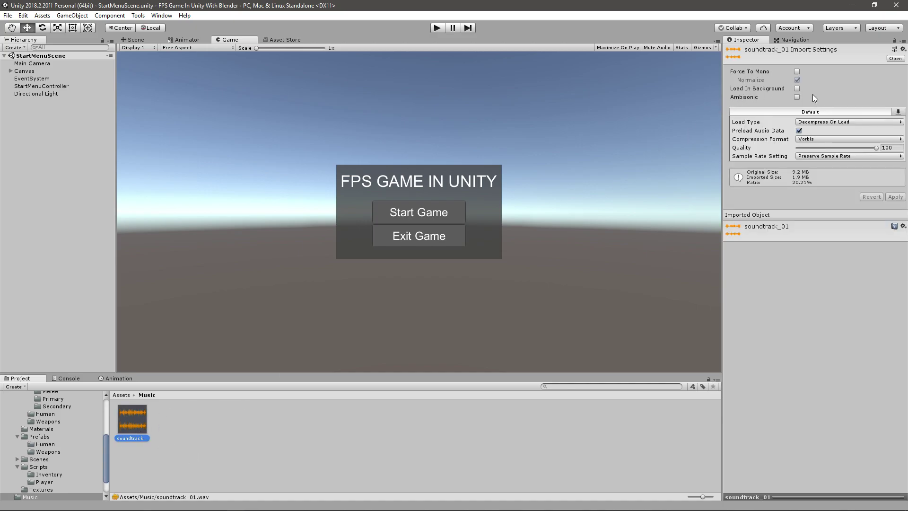
{"action": "left_click", "coordinate": [32, 63]}
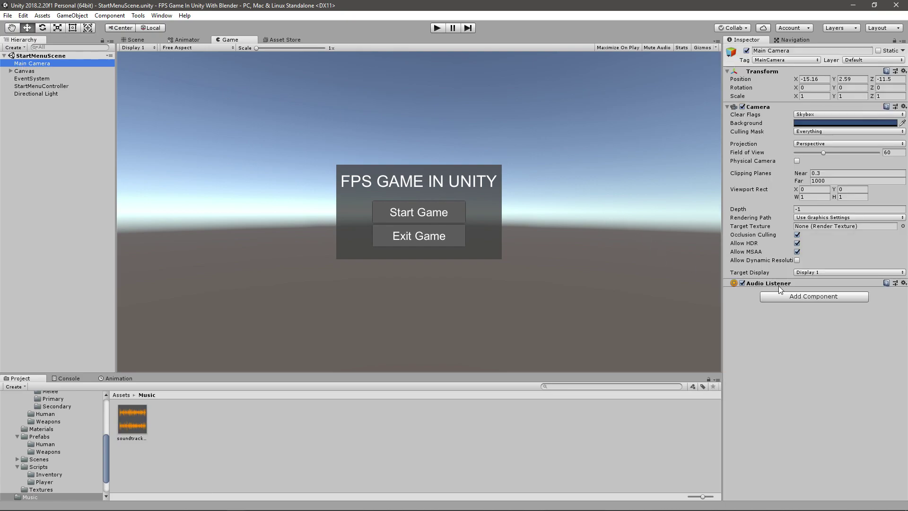
Add an Audio Source to Main Camera playing soundtrack_01 with Loop enabled.
{"action": "left_click", "coordinate": [813, 296]}
{"action": "type", "text": "audio"}
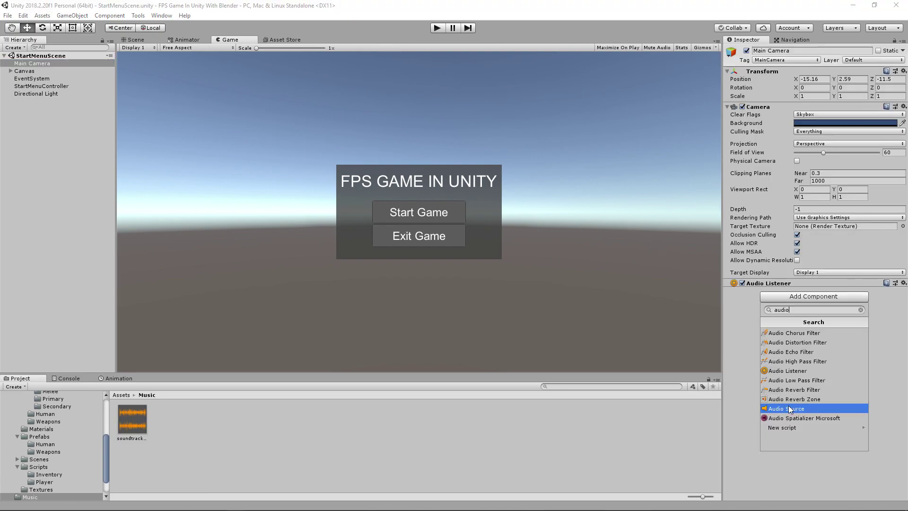
{"action": "left_click", "coordinate": [789, 409]}
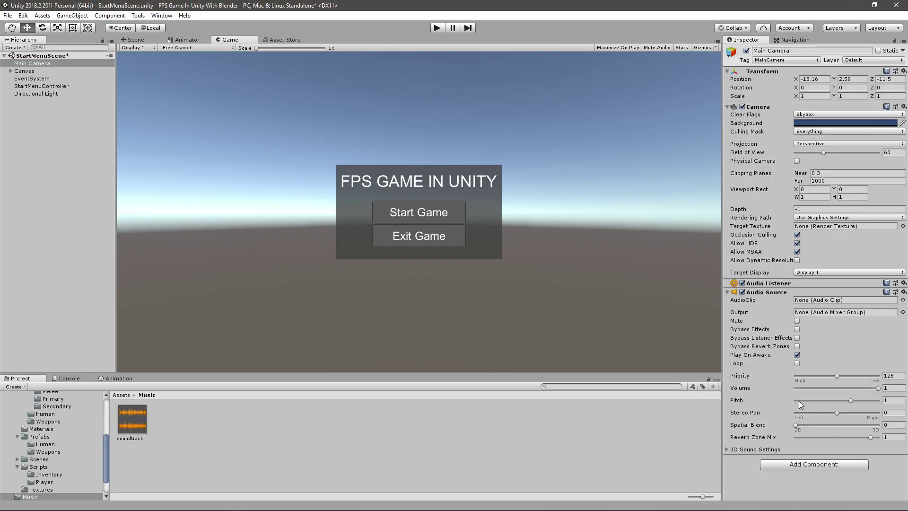
{"action": "left_click", "coordinate": [902, 300]}
{"action": "double_click", "coordinate": [477, 138]}
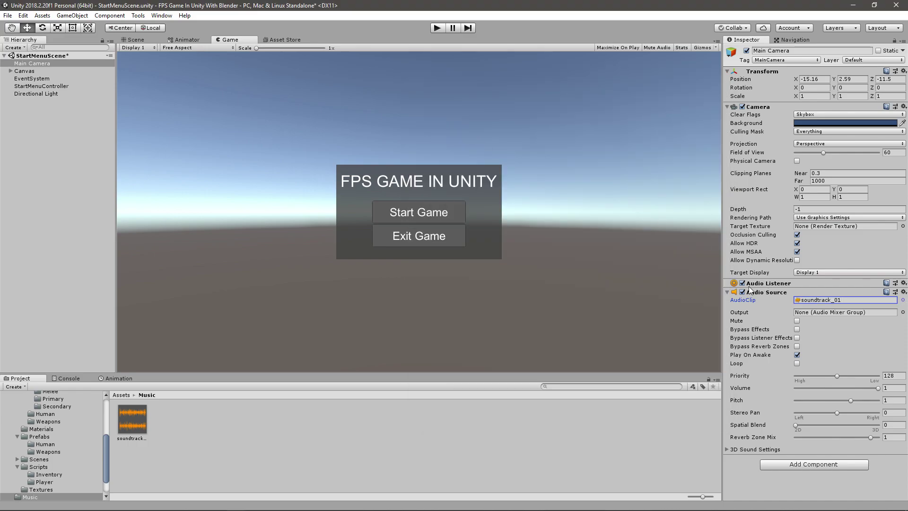
{"action": "left_click", "coordinate": [797, 364]}
Play-test the start menu music, stop, then expand the player in Scene_001.
{"action": "key", "text": "ctrl+p"}
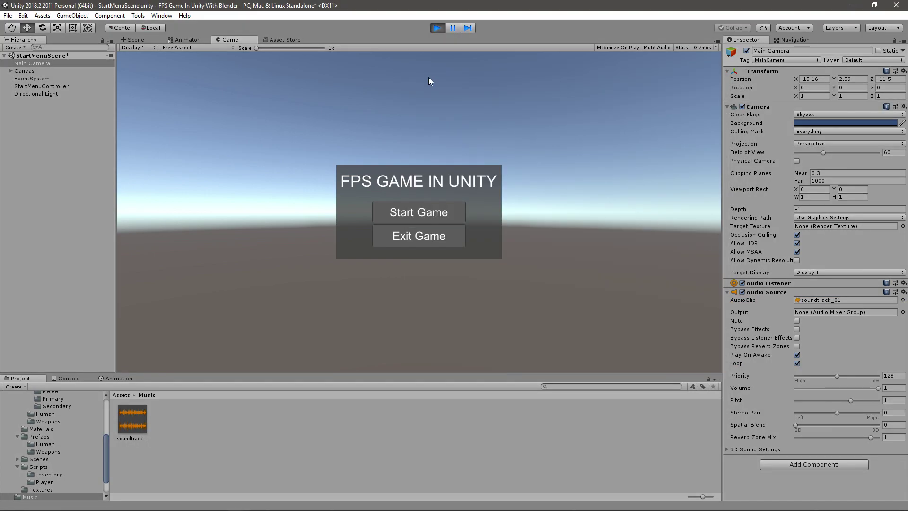
{"action": "left_click", "coordinate": [438, 28]}
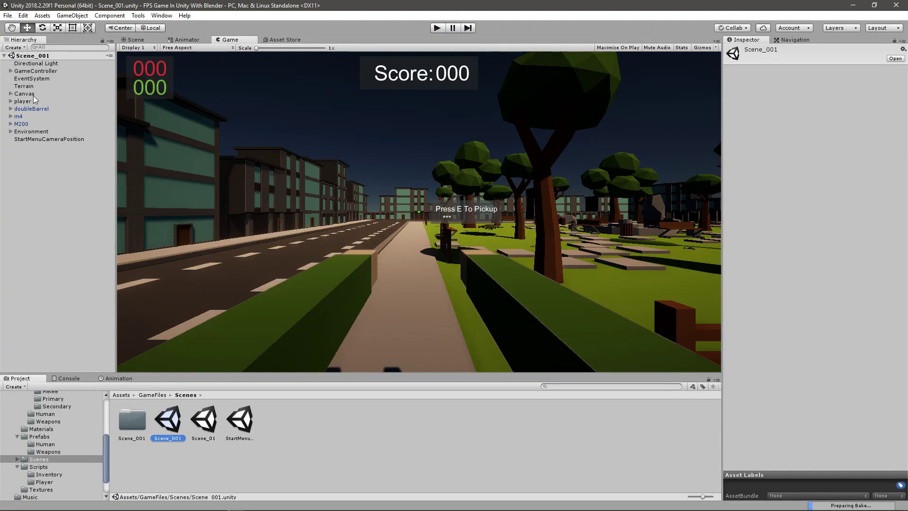
{"action": "left_click", "coordinate": [11, 101]}
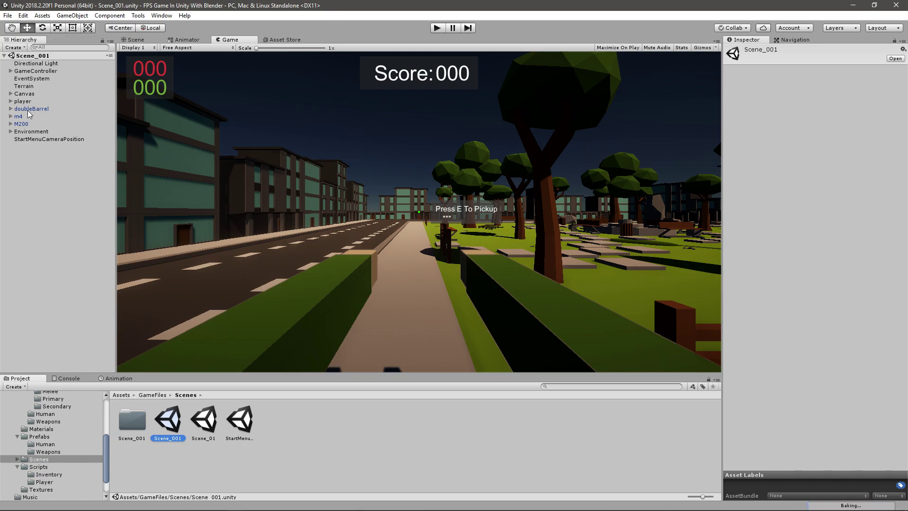
Add an Audio Source to the player's Main Camera, placed directly below Audio Listener.
{"action": "left_click", "coordinate": [45, 131]}
{"action": "left_click", "coordinate": [812, 447]}
{"action": "type", "text": "audi"}
{"action": "key", "text": "Down"}
{"action": "key", "text": "Down"}
{"action": "key", "text": "Down"}
{"action": "key", "text": "Down"}
{"action": "key", "text": "Down"}
{"action": "key", "text": "Down"}
{"action": "key", "text": "Down"}
{"action": "key", "text": "Down"}
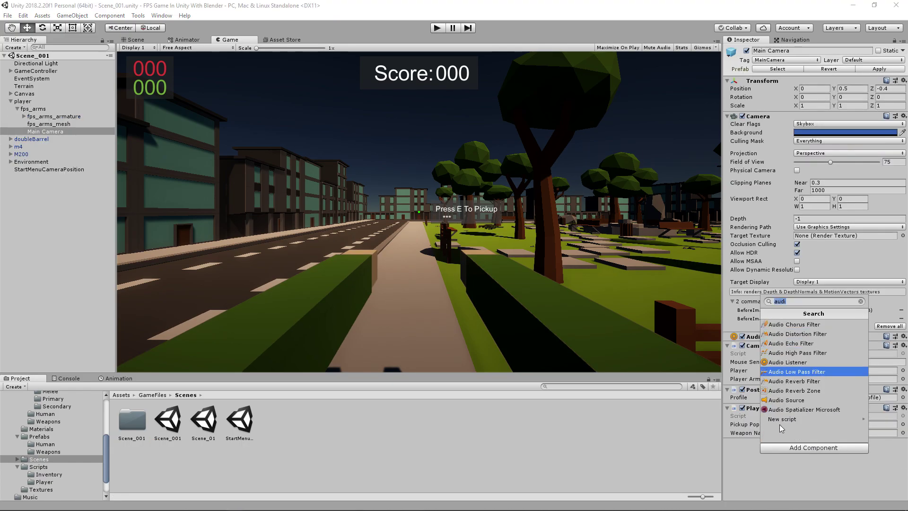
{"action": "key", "text": "Return"}
{"action": "left_click_drag", "start_coordinate": [769, 442], "coordinate": [768, 350]}
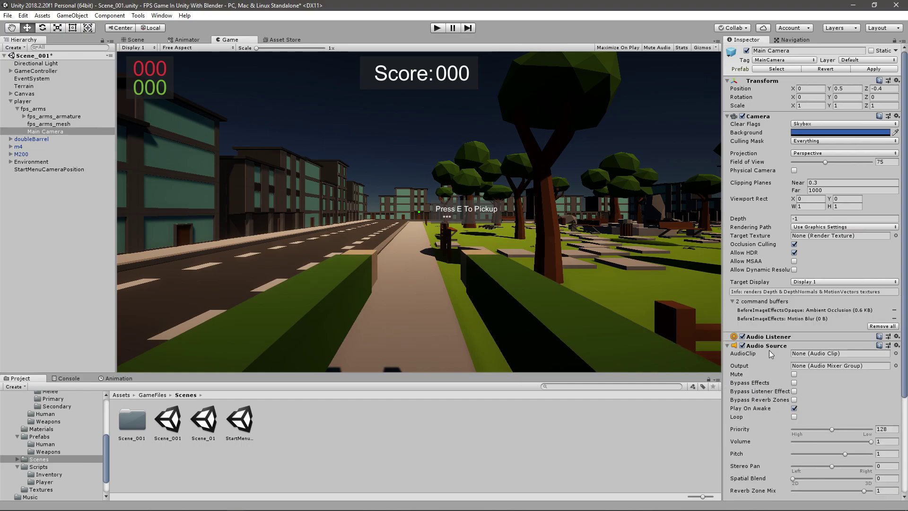
Set the Audio Source to loop soundtrack_01 at volume 0.5 and save Scene_001.
{"action": "left_click", "coordinate": [895, 353]}
{"action": "left_click", "coordinate": [465, 128]}
{"action": "left_click", "coordinate": [794, 416]}
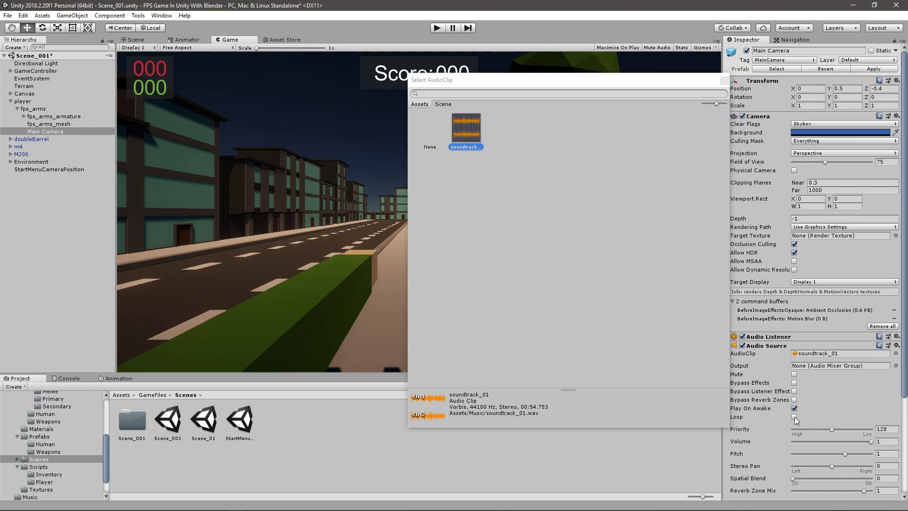
{"action": "left_click_drag", "start_coordinate": [870, 441], "coordinate": [831, 441]}
{"action": "key", "text": "ctrl+s"}
{"action": "left_click", "coordinate": [271, 452]}
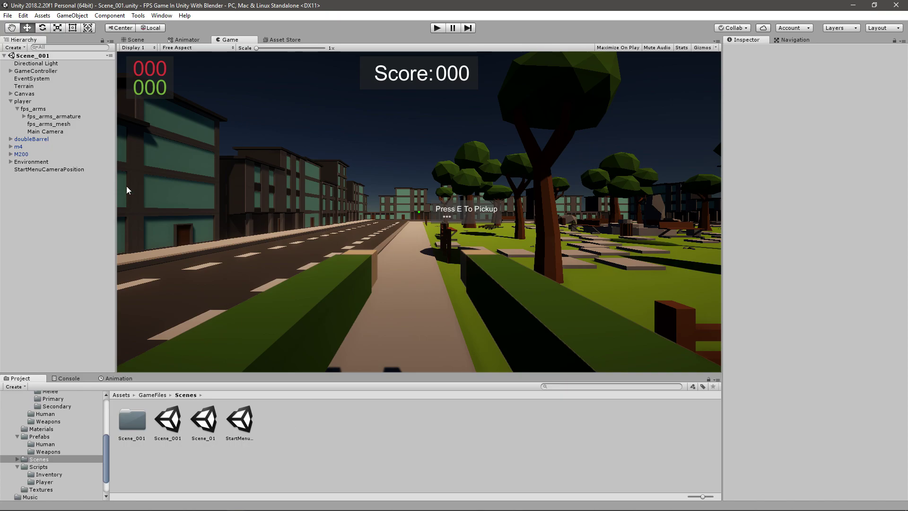
Switch to the Scene view and fly around Scene_001's park and street.
{"action": "left_click", "coordinate": [149, 41]}
{"action": "left_click_drag", "start_coordinate": [466, 182], "coordinate": [735, 136]}
{"action": "key", "text": "w"}
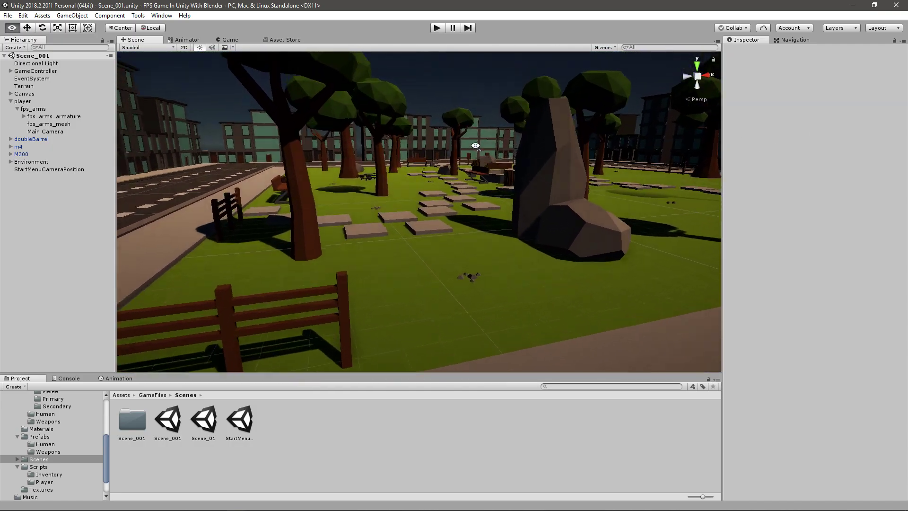